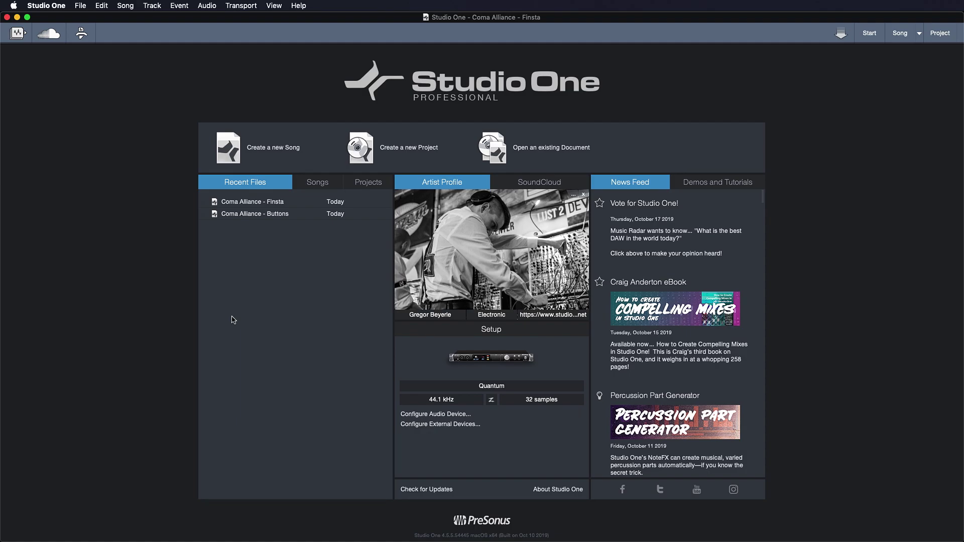
# - Open the Coma Alliance - Finsta song from Recent Files on the Start page
pyautogui.click(281, 202)
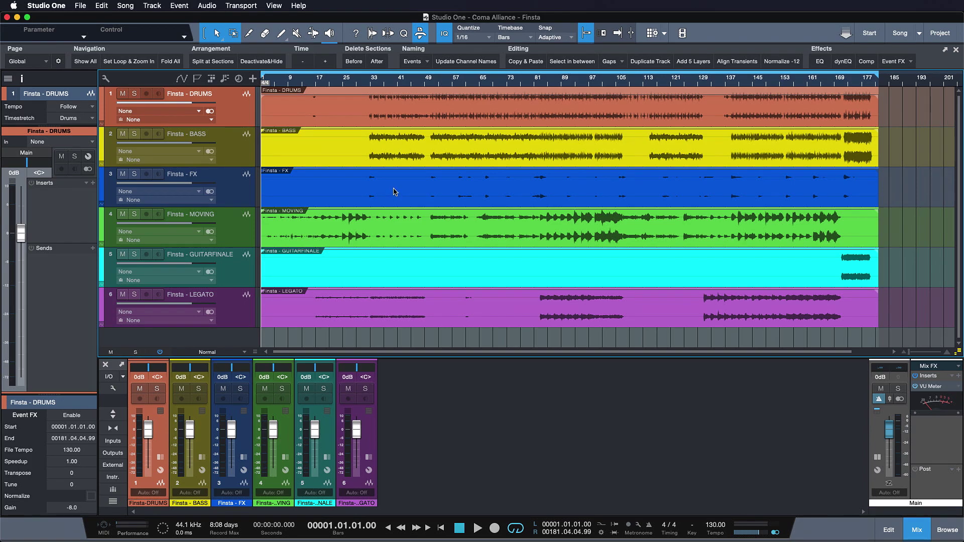
# - Add Finsta to a new mastering project titled 'Coma Alliance - Weapons of Choice'
pyautogui.click(125, 6)
pyautogui.moveTo(165, 91)
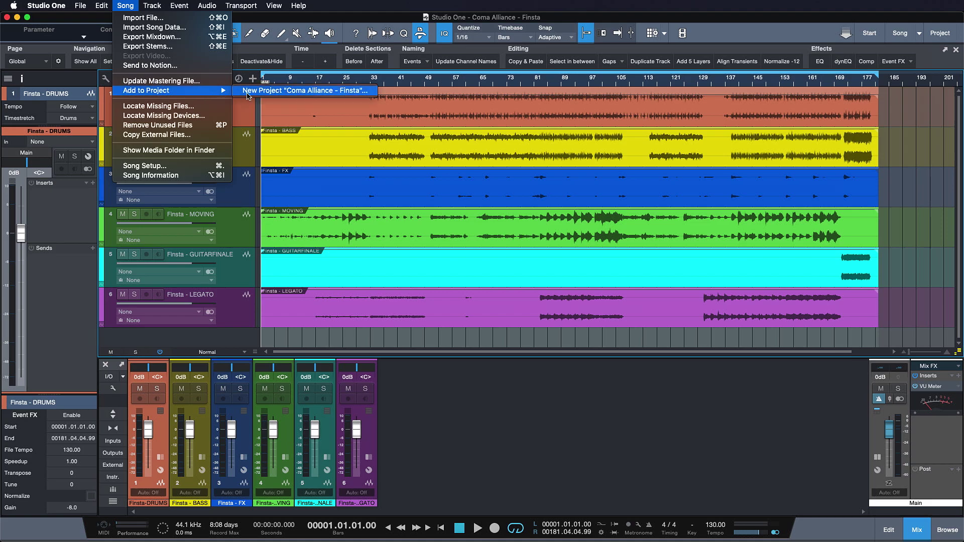
pyautogui.click(248, 92)
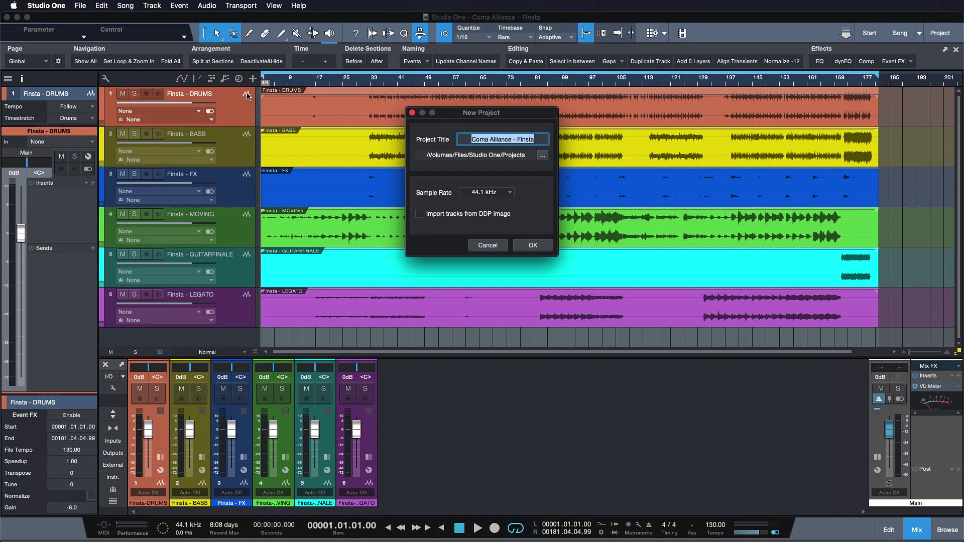
pyautogui.press('Right')
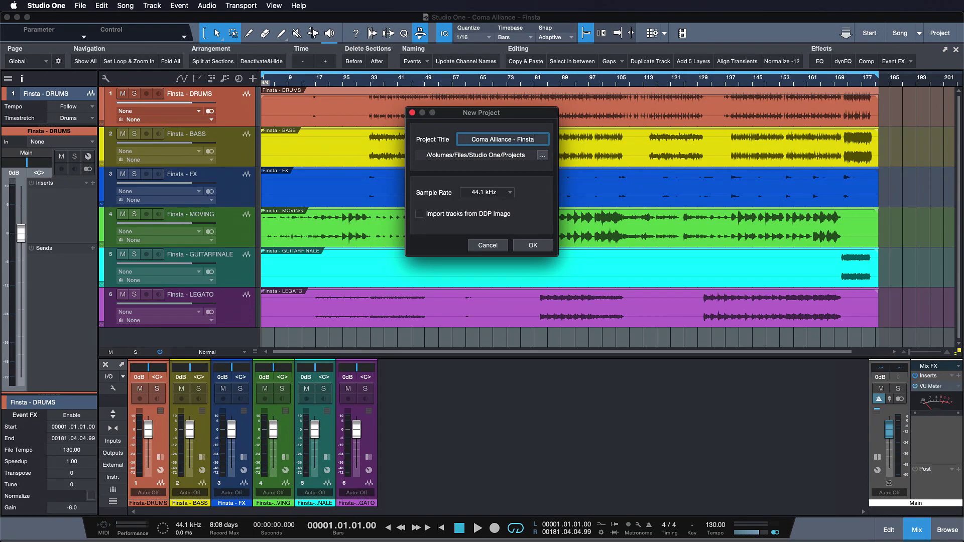
pyautogui.press('BackSpace')
pyautogui.press('BackSpace')
pyautogui.press('BackSpace')
pyautogui.press('BackSpace')
pyautogui.press('BackSpace')
pyautogui.press('BackSpace')
pyautogui.write('Weapons of')
pyautogui.press('super+a')
pyautogui.write('Choice')
pyautogui.press('Return')
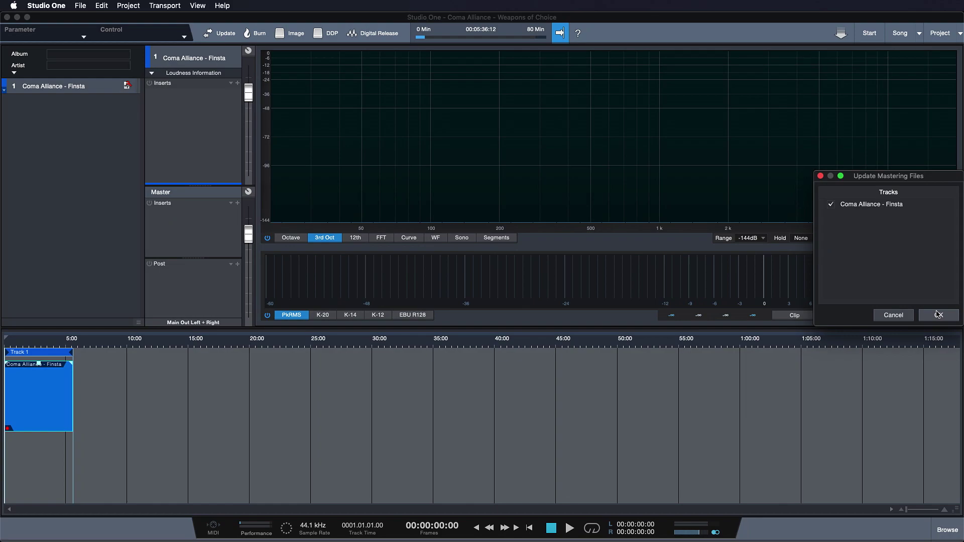
# - Render the Finsta mastering file and dismiss the update finished message
pyautogui.click(938, 315)
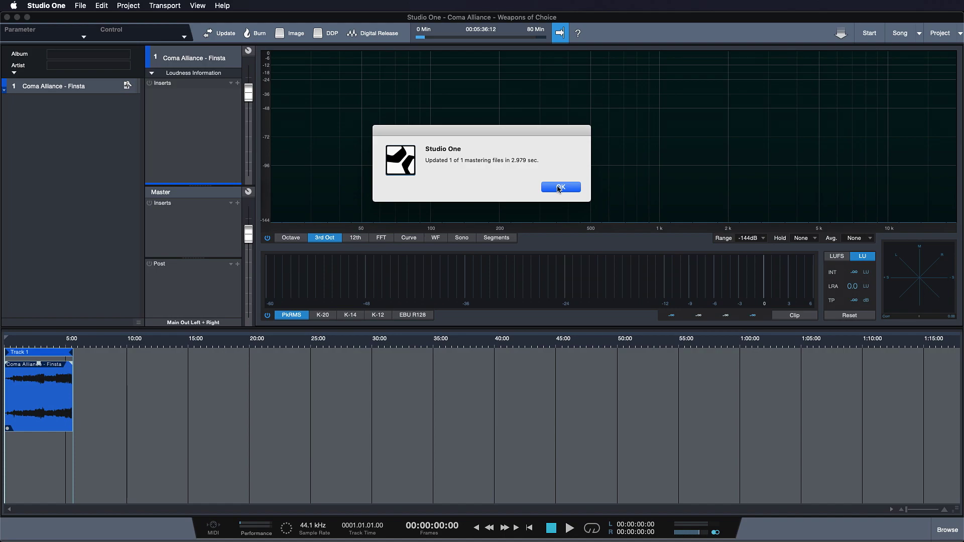
pyautogui.click(559, 188)
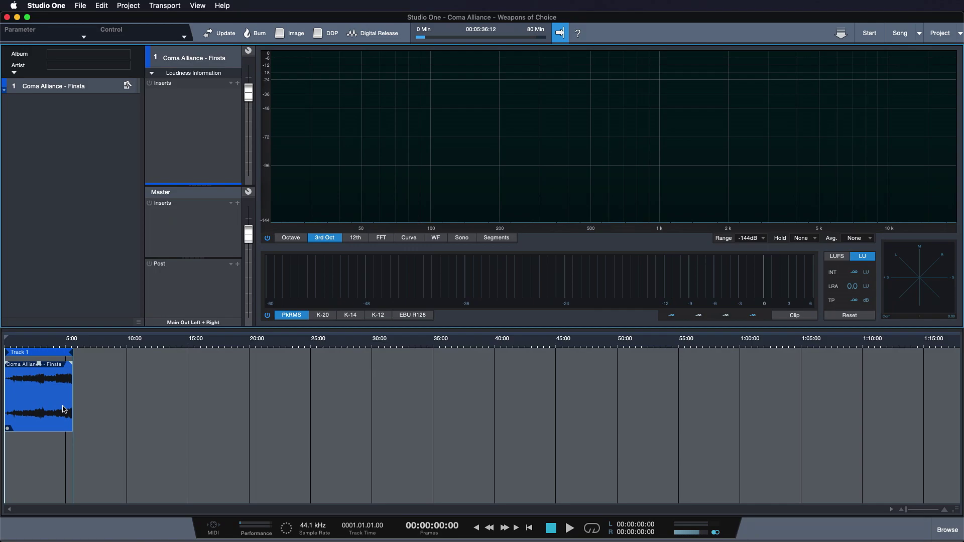
# - Open Coma Alliance - Buttons, add it to Weapons of Choice, and render its master file
pyautogui.click(869, 33)
pyautogui.click(289, 220)
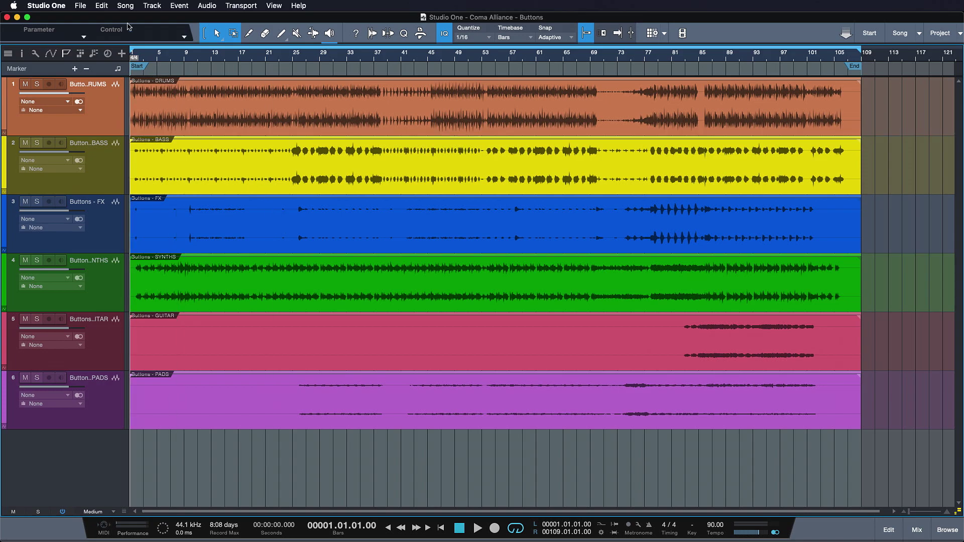
pyautogui.click(126, 6)
pyautogui.moveTo(147, 91)
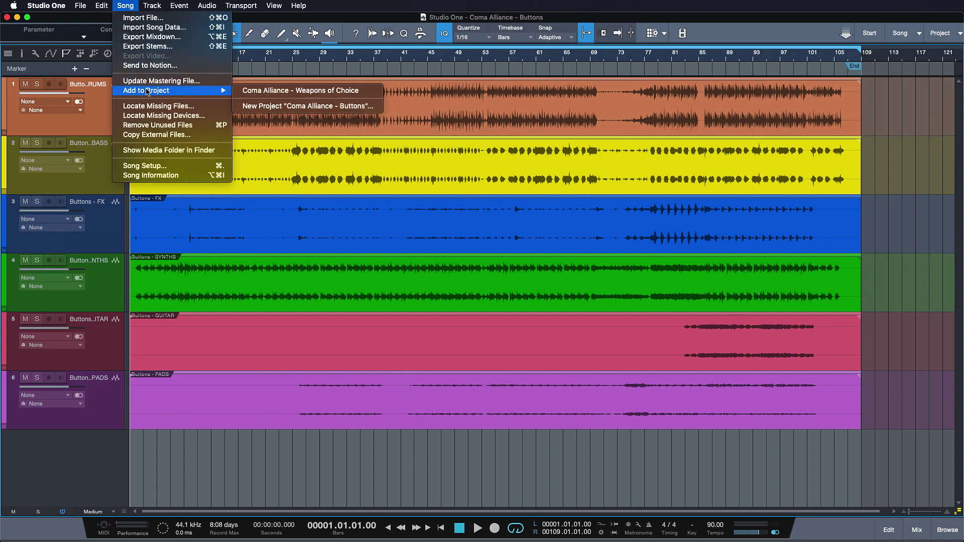
pyautogui.click(263, 91)
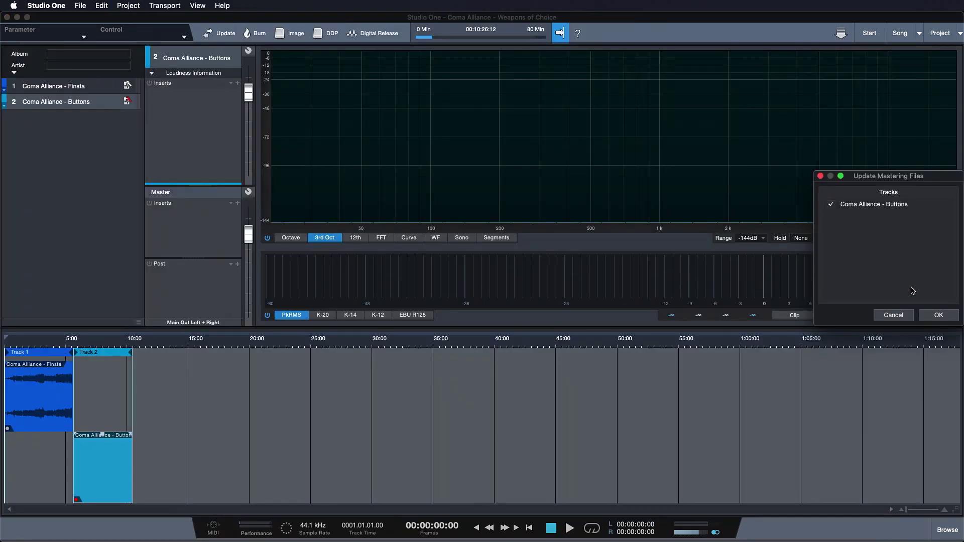
pyautogui.click(938, 315)
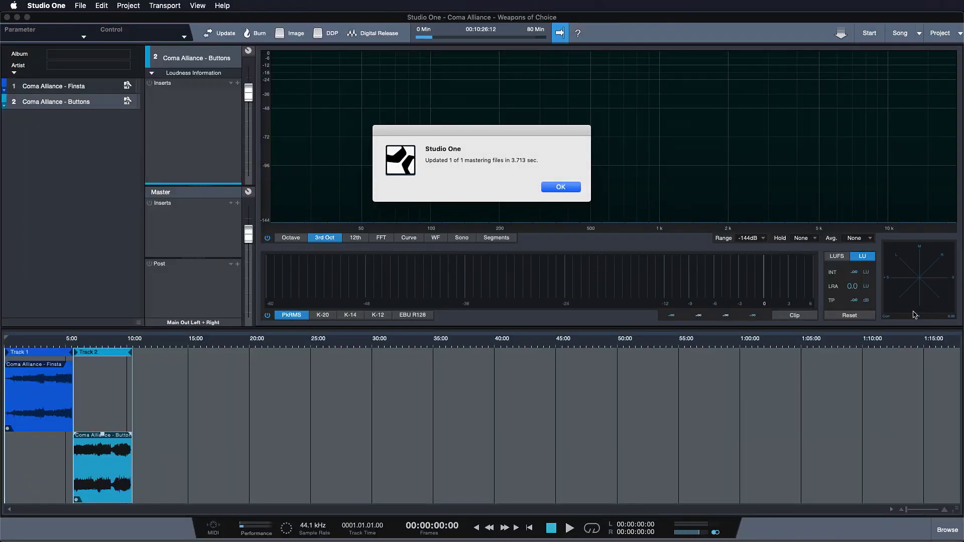
pyautogui.click(552, 187)
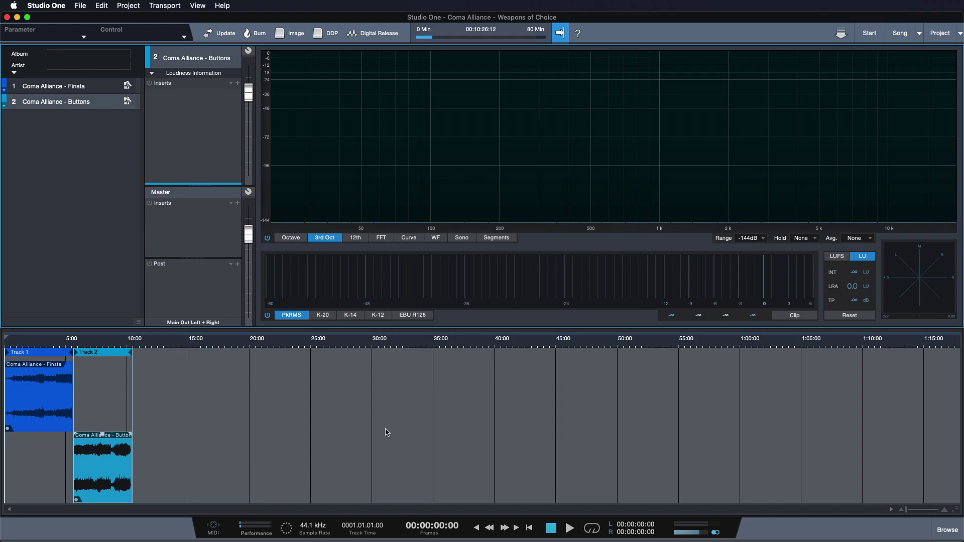
# - Fit the whole project in the timeline and limit the spectrum range to -50 dB
pyautogui.doubleClick(30, 364)
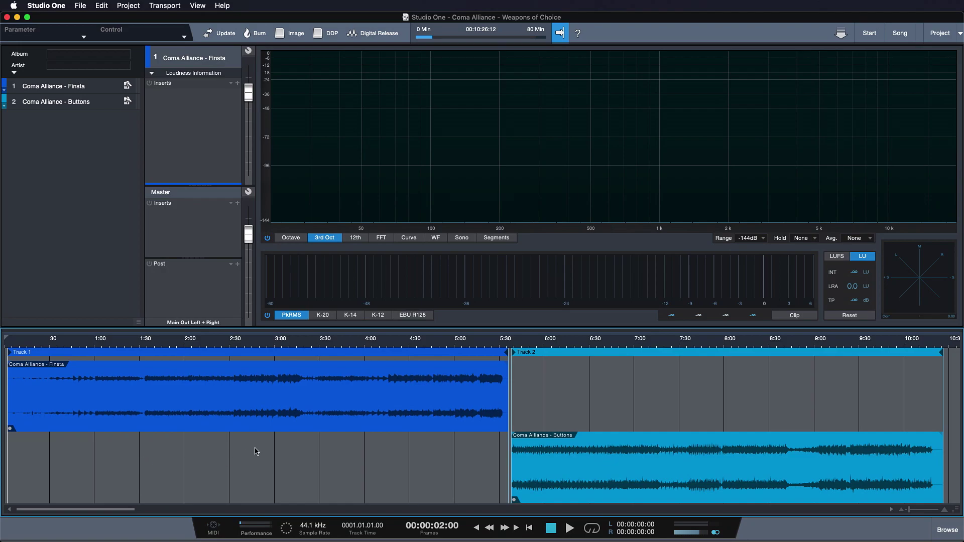
pyautogui.moveTo(474, 186)
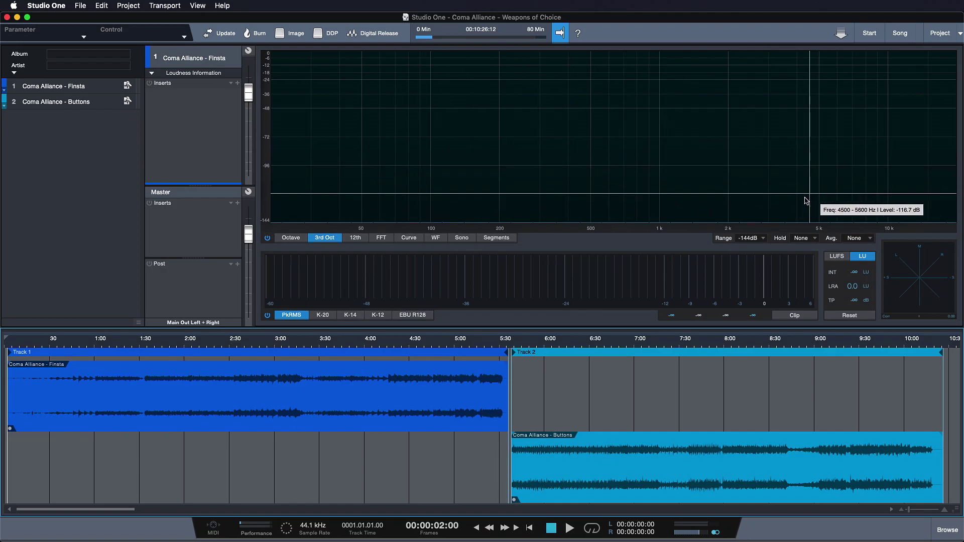
pyautogui.click(765, 238)
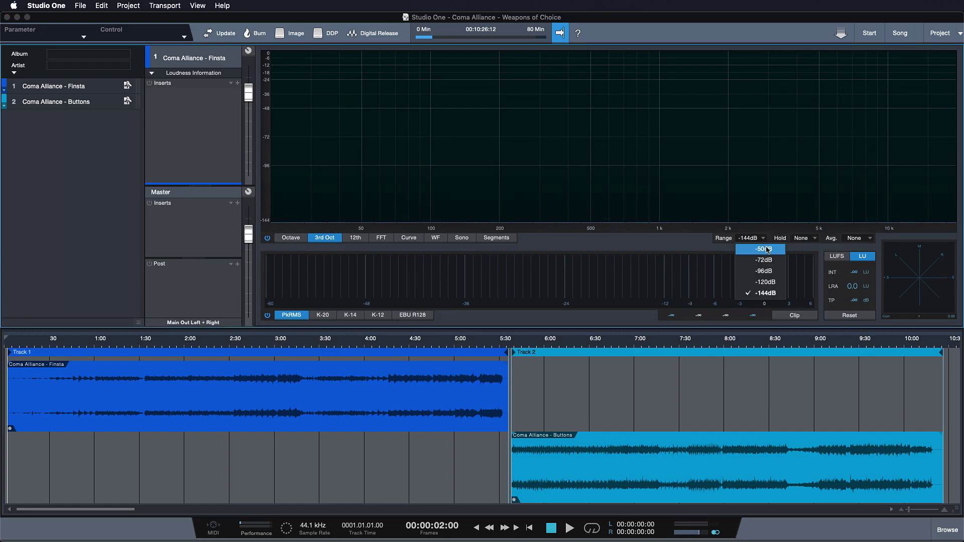
pyautogui.click(767, 249)
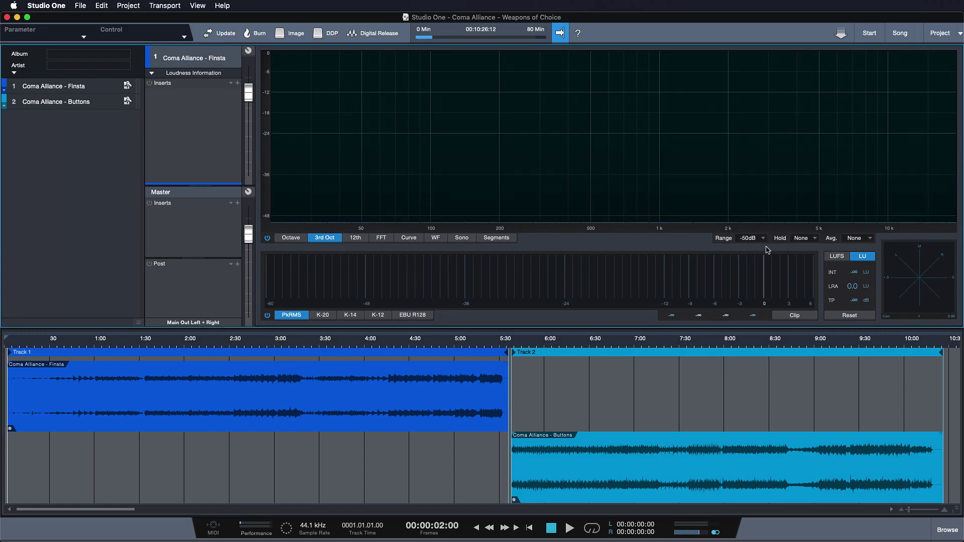
pyautogui.click(851, 239)
pyautogui.click(852, 242)
pyautogui.click(810, 240)
pyautogui.click(811, 243)
# - Cycle the level meter through K-20, K-14, K-12 to EBU R128, trying the EBU +18 scale
pyautogui.click(322, 317)
pyautogui.click(350, 317)
pyautogui.click(378, 317)
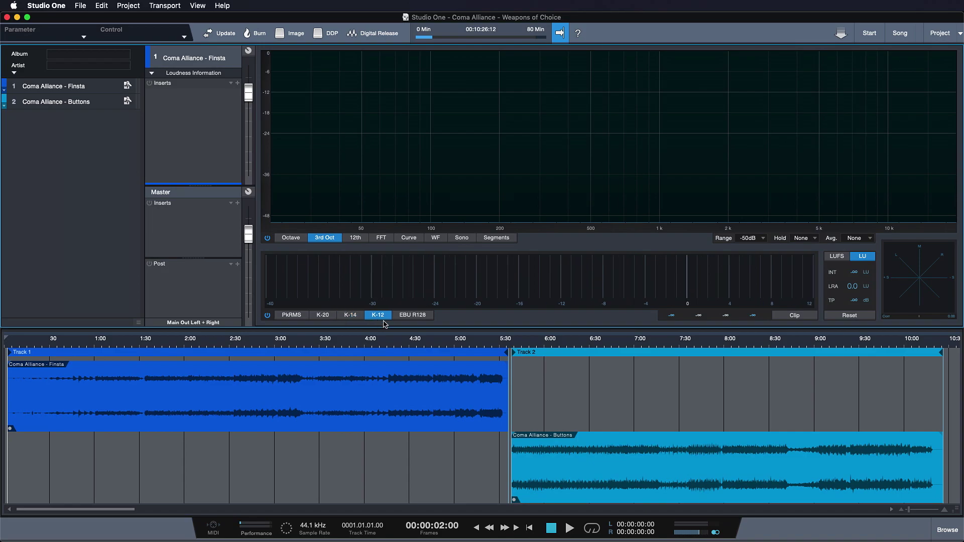
pyautogui.click(413, 317)
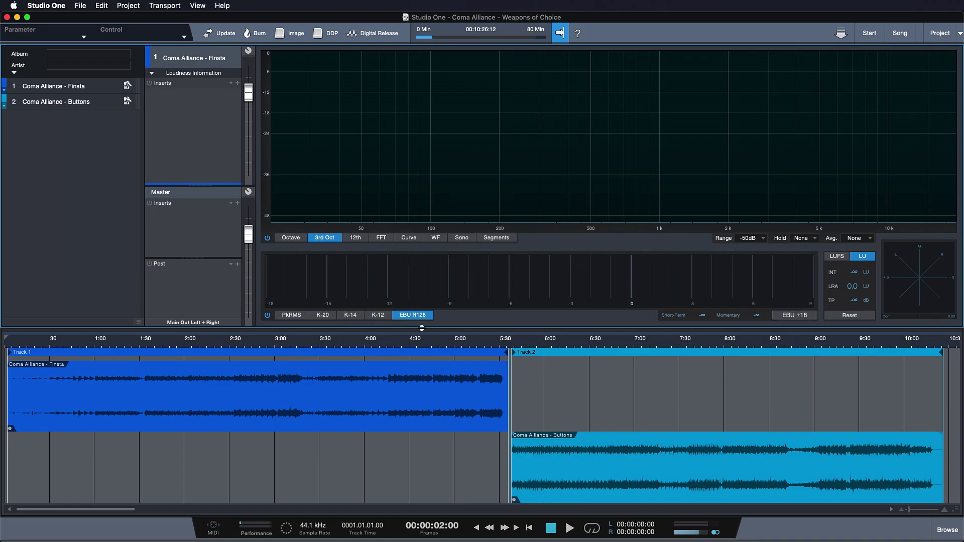
pyautogui.click(784, 315)
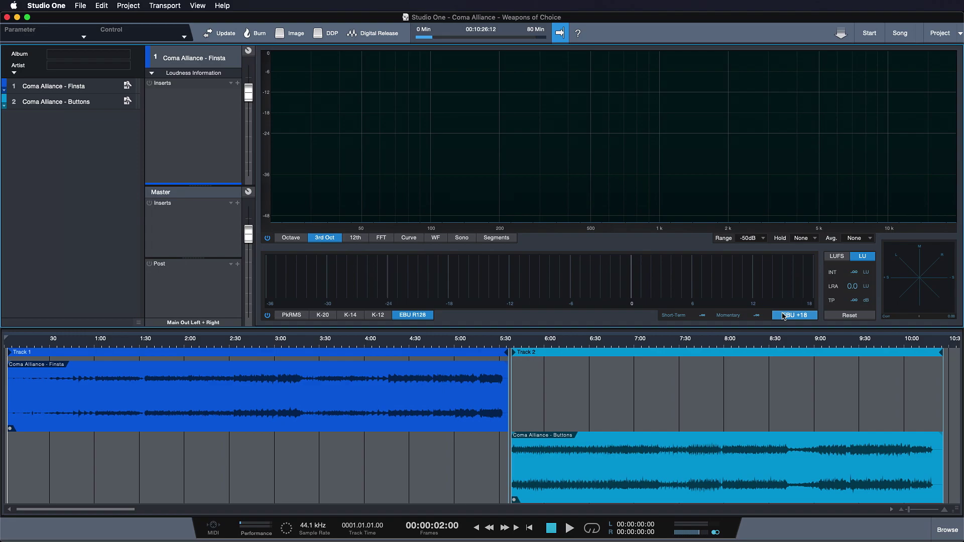
pyautogui.click(784, 316)
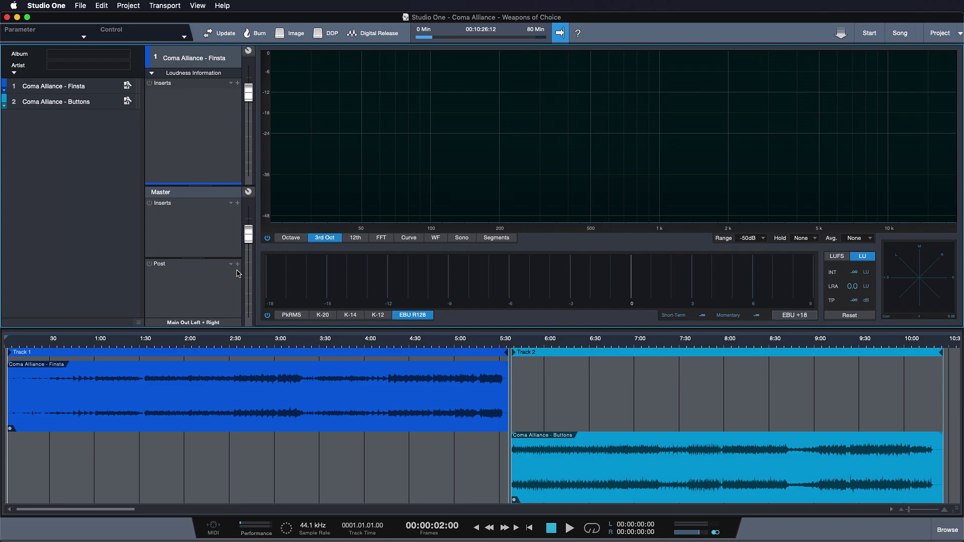
# - Load the Mastering > Songs > Coma Alliance - Finsta preset chain onto track 1's inserts
pyautogui.click(231, 83)
pyautogui.click(270, 132)
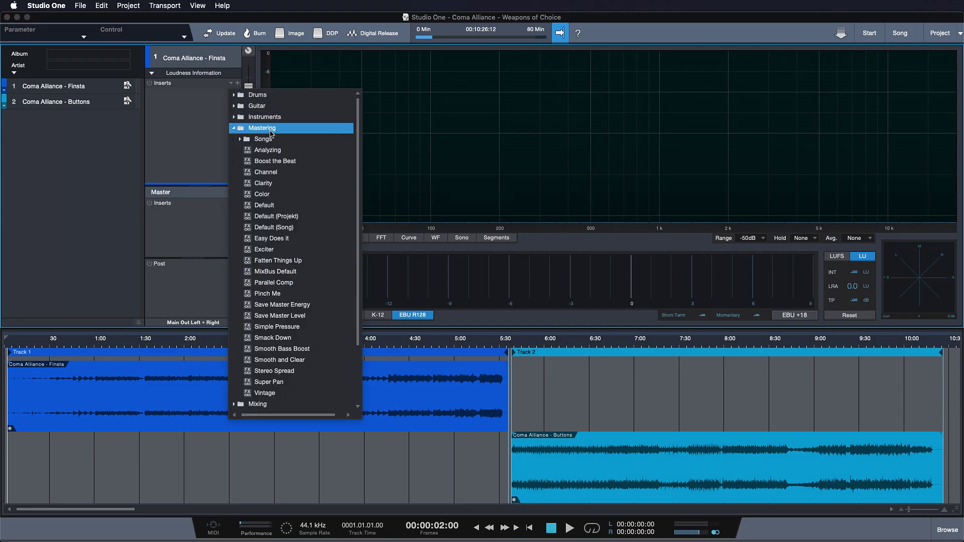
pyautogui.click(271, 138)
pyautogui.click(301, 206)
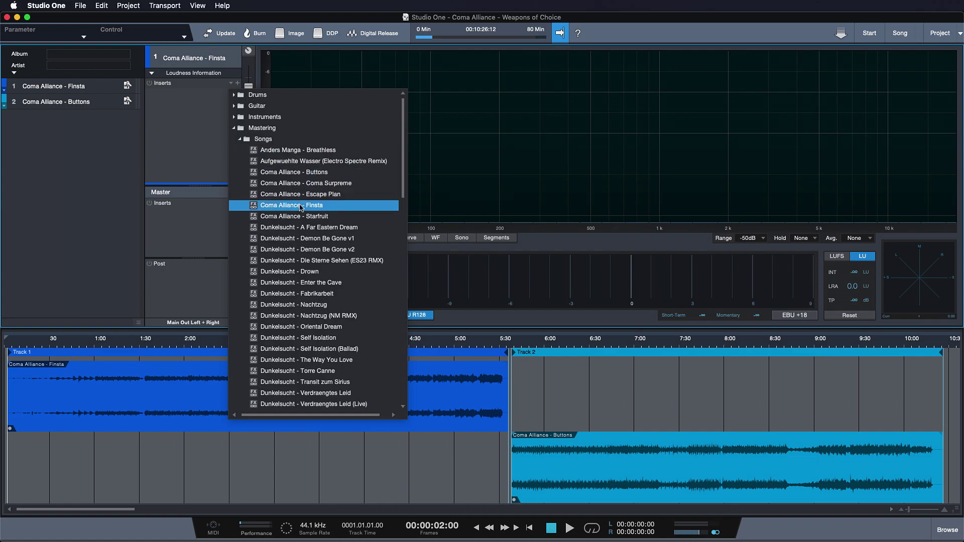
pyautogui.click(300, 206)
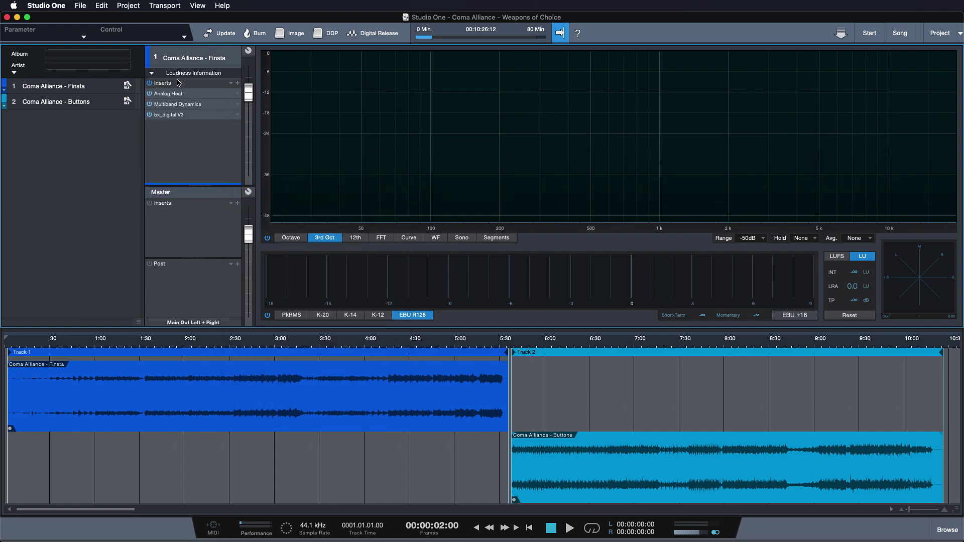
# - Toggle the loudness section, then expand track 1's and the album metadata fields
pyautogui.click(150, 74)
pyautogui.click(151, 73)
pyautogui.click(15, 73)
pyautogui.click(15, 74)
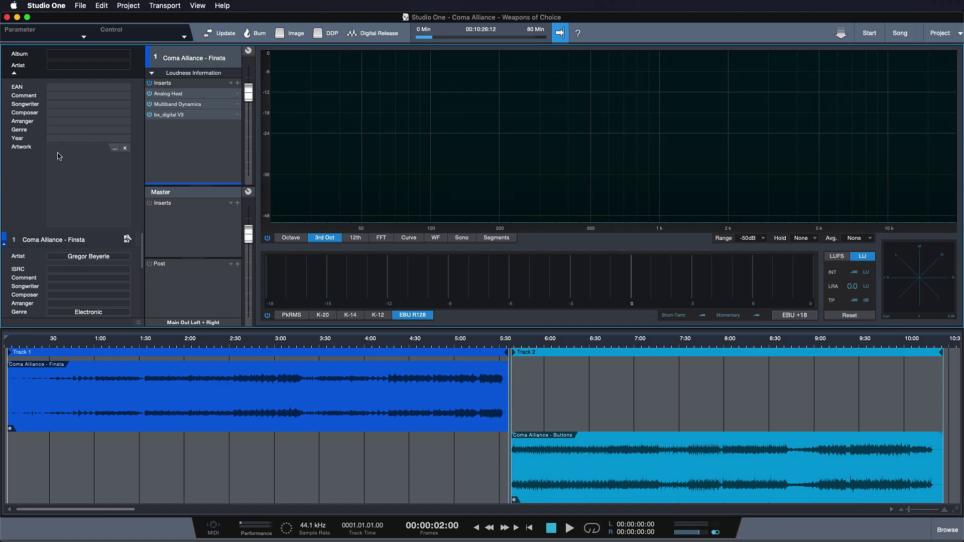
# - Collapse track 1's metadata and bring up the Digital Release settings for MP3 export
pyautogui.click(5, 244)
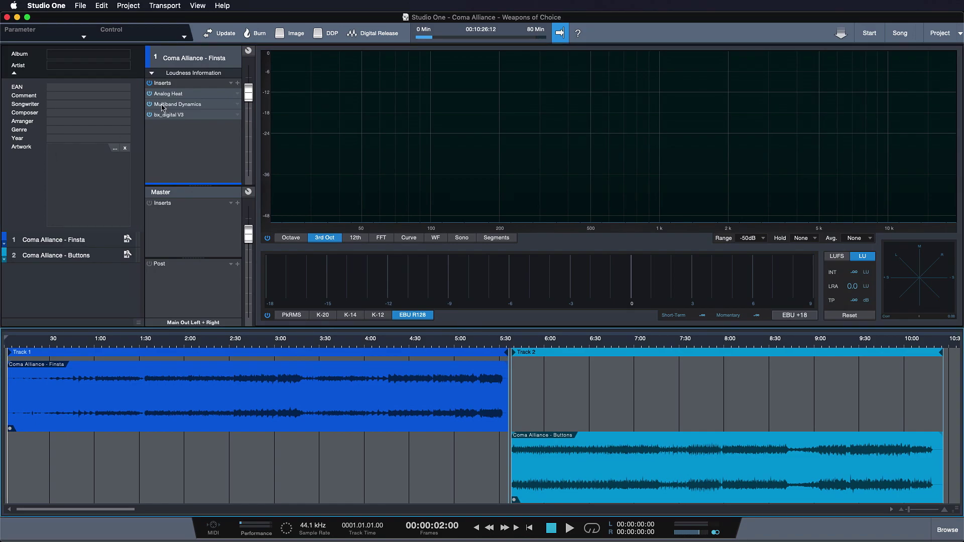
pyautogui.click(377, 30)
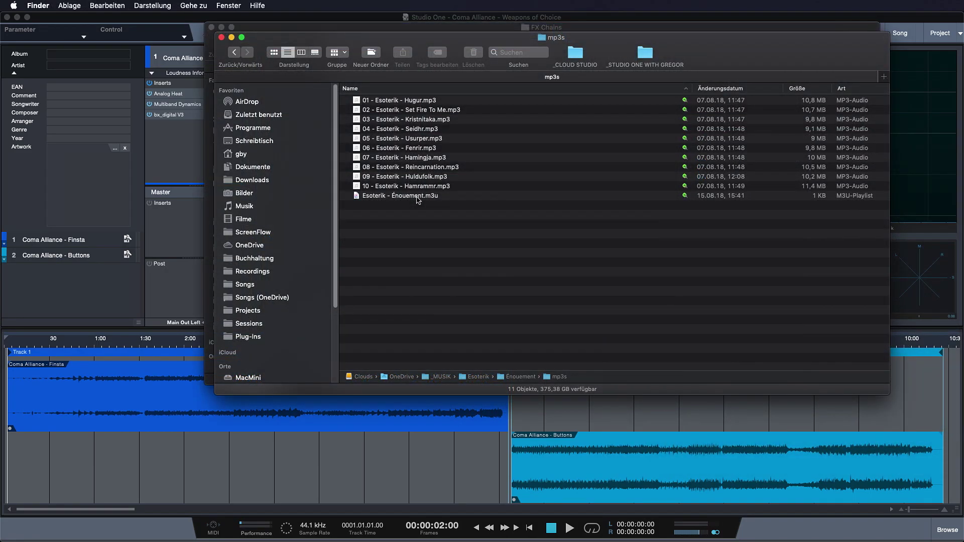
# - Open the Esoterik - Énouement playlist in iTunes, play Hugur, and switch to the MiniPlayer
pyautogui.doubleClick(417, 196)
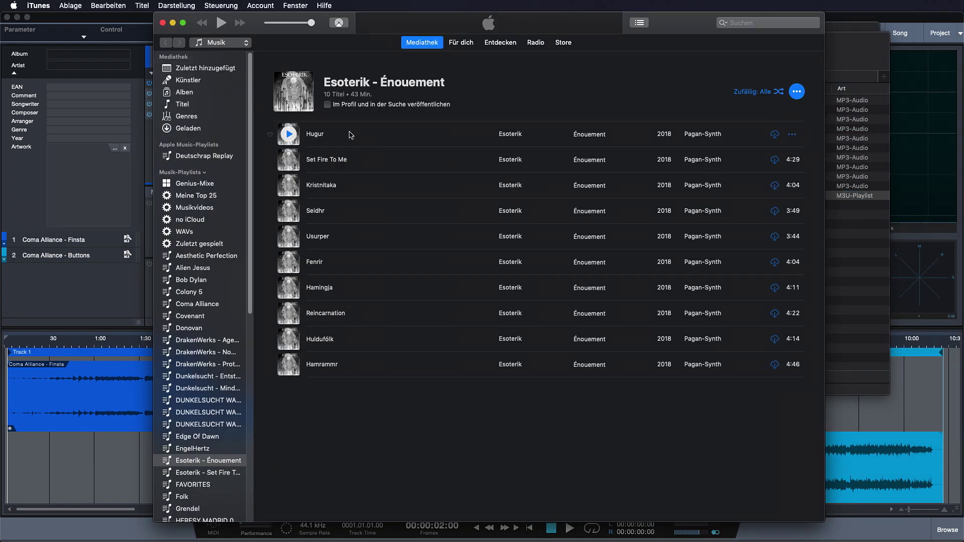
pyautogui.click(350, 134)
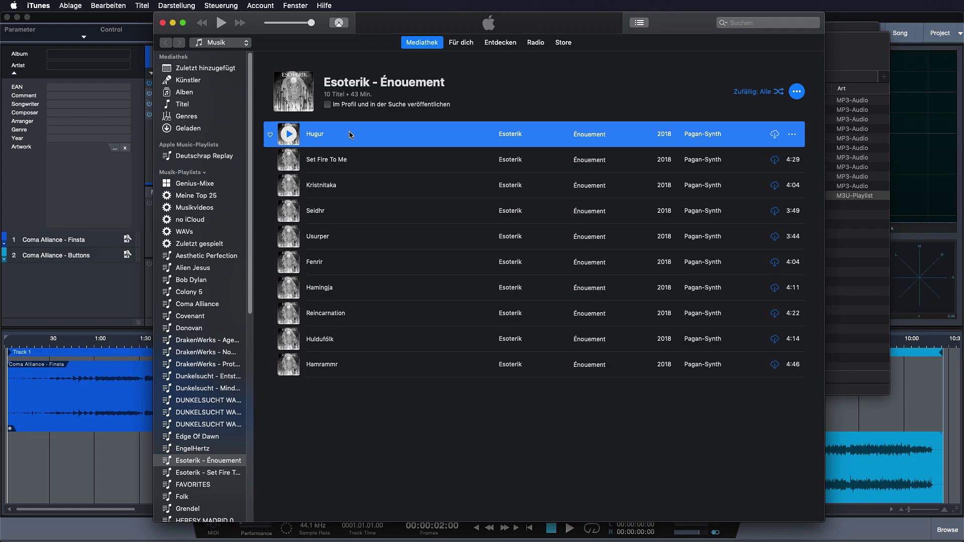
pyautogui.doubleClick(350, 135)
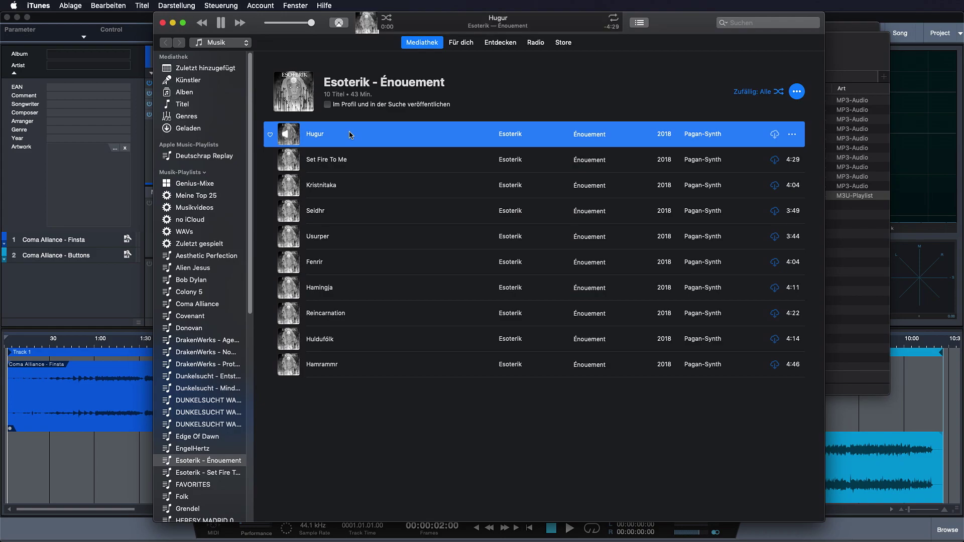
pyautogui.click(366, 23)
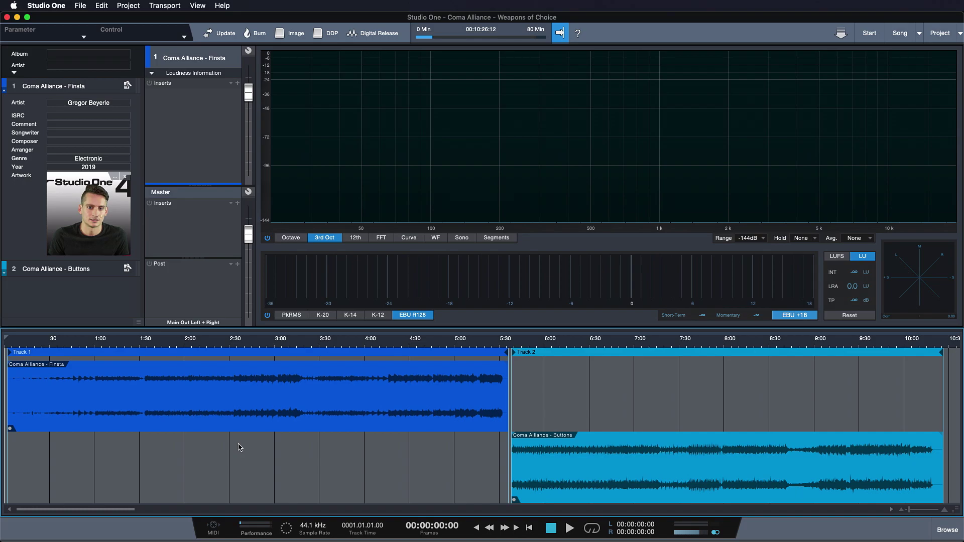
# - Start Finsta playback from about 0:56 to watch the spectrum and loudness meters
pyautogui.click(88, 343)
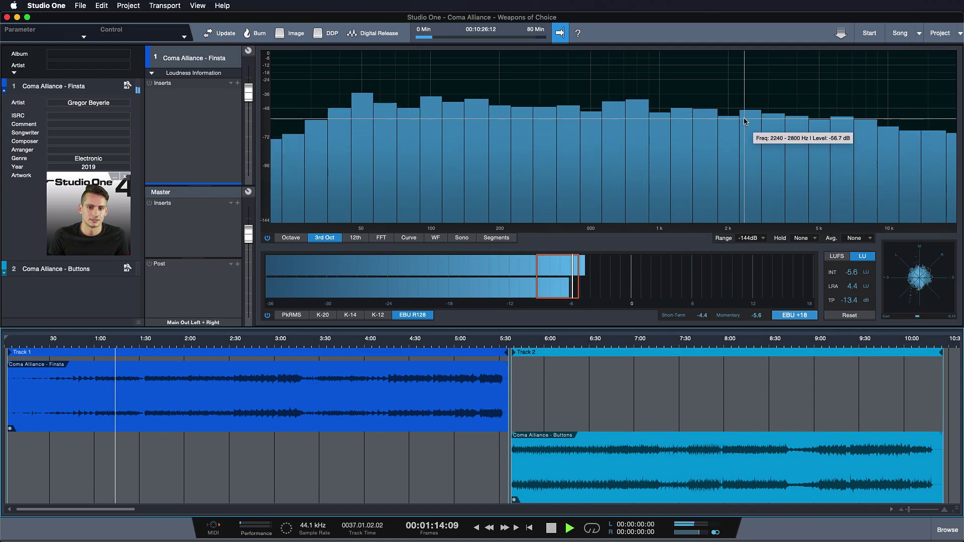
# - Stop the Finsta playback so the playhead returns to 0:55
pyautogui.press('space')
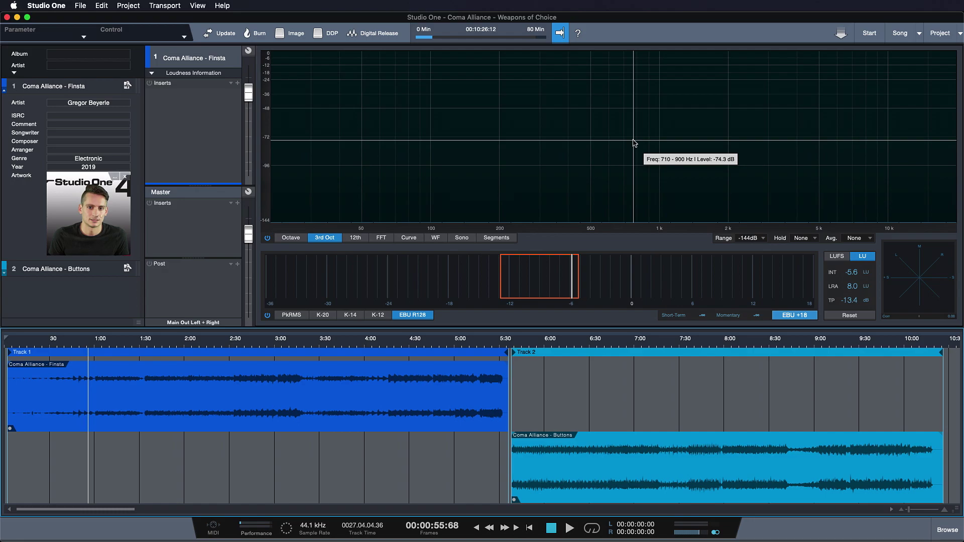
pyautogui.click(238, 203)
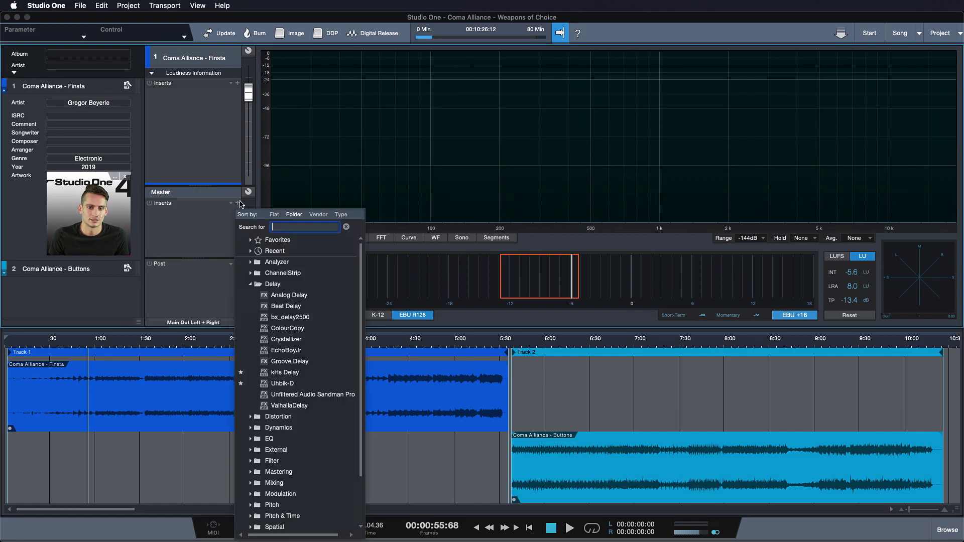
pyautogui.write('eq')
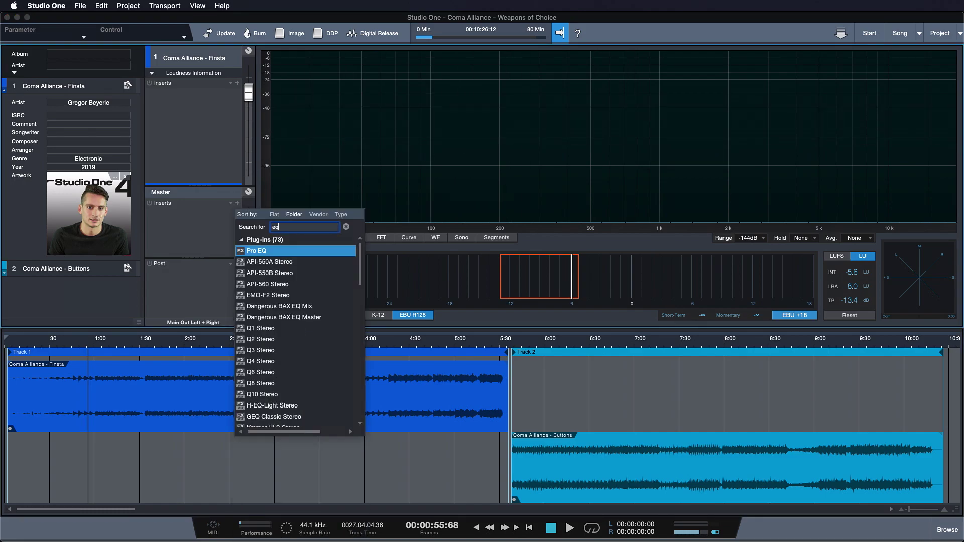
pyautogui.press('Return')
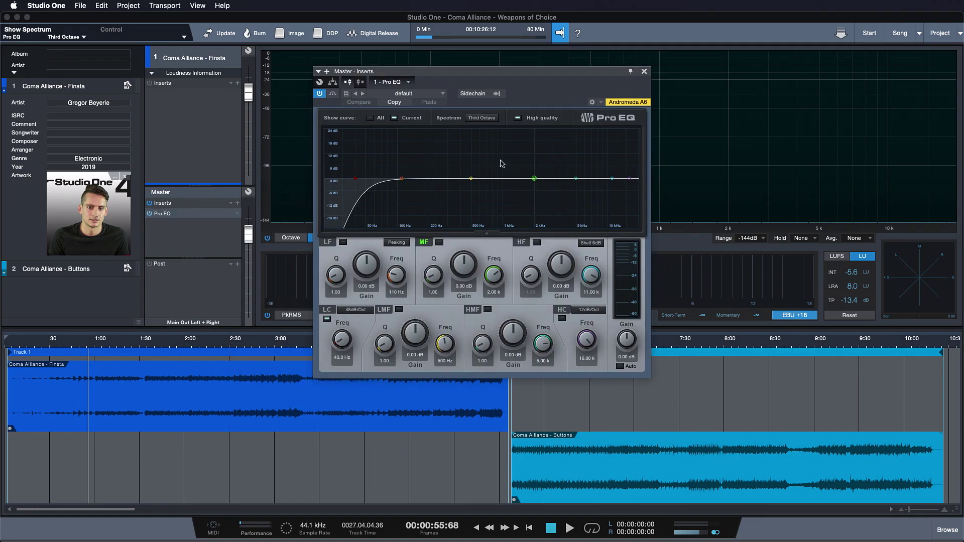
pyautogui.moveTo(405, 179); pyautogui.dragTo(410, 171)
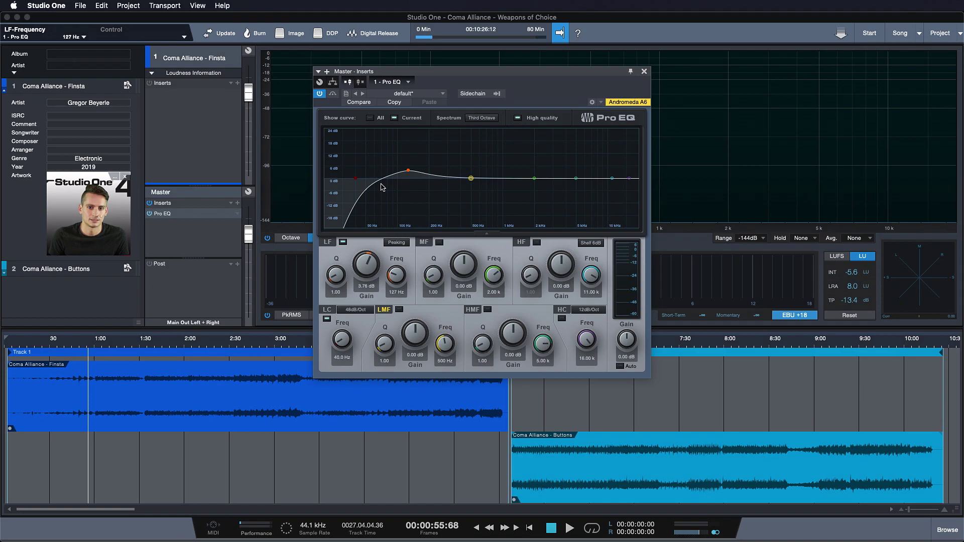
pyautogui.click(643, 71)
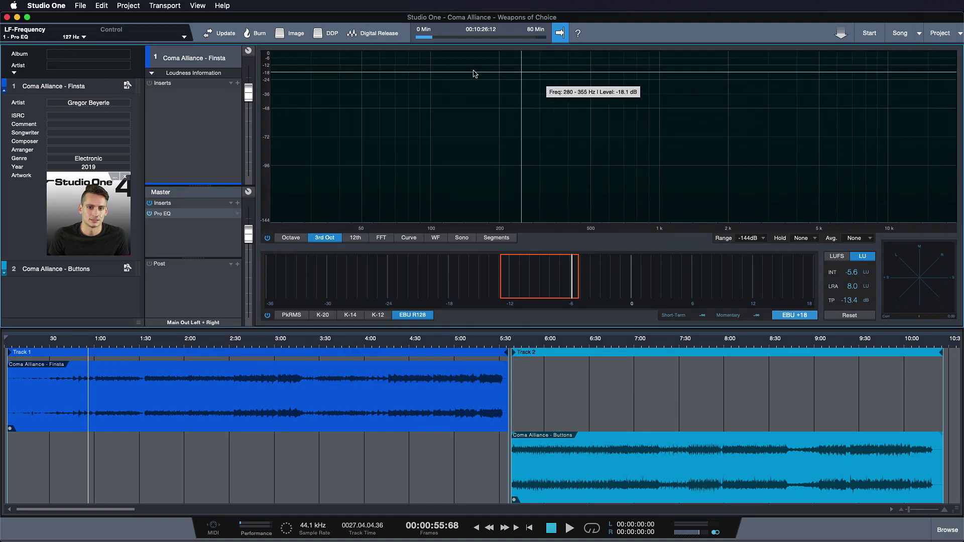
pyautogui.click(238, 216)
# - Remove the Pro EQ from the master and open the Finsta song for editing
pyautogui.click(266, 320)
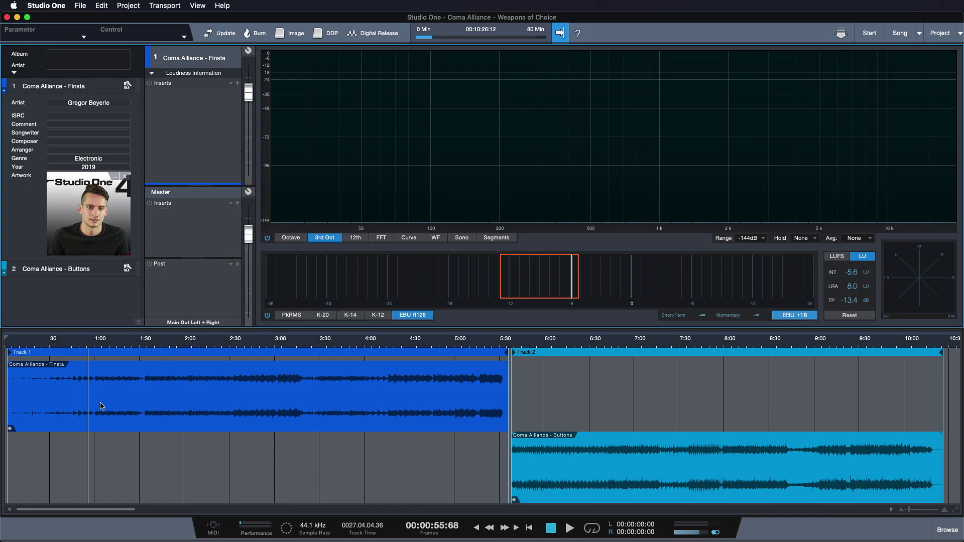
pyautogui.rightClick(88, 421)
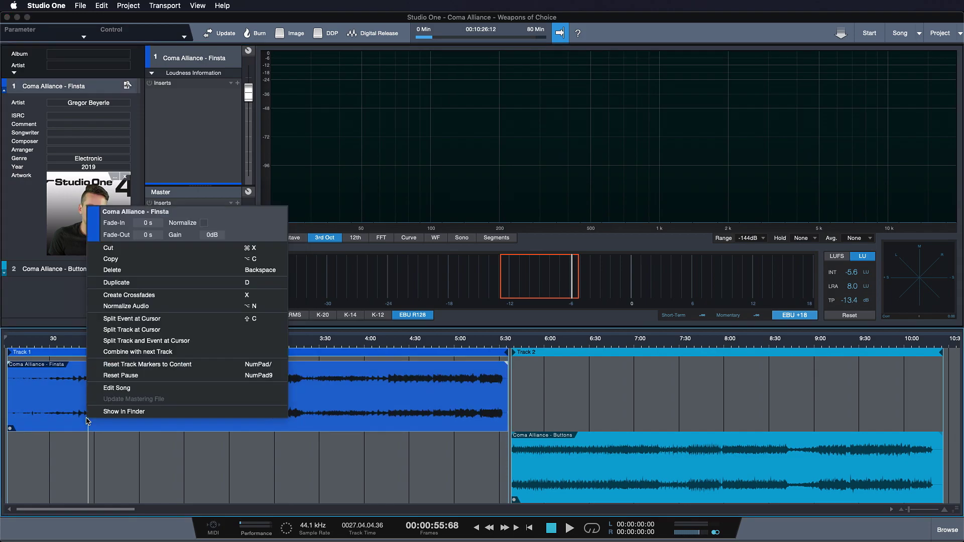
pyautogui.click(104, 389)
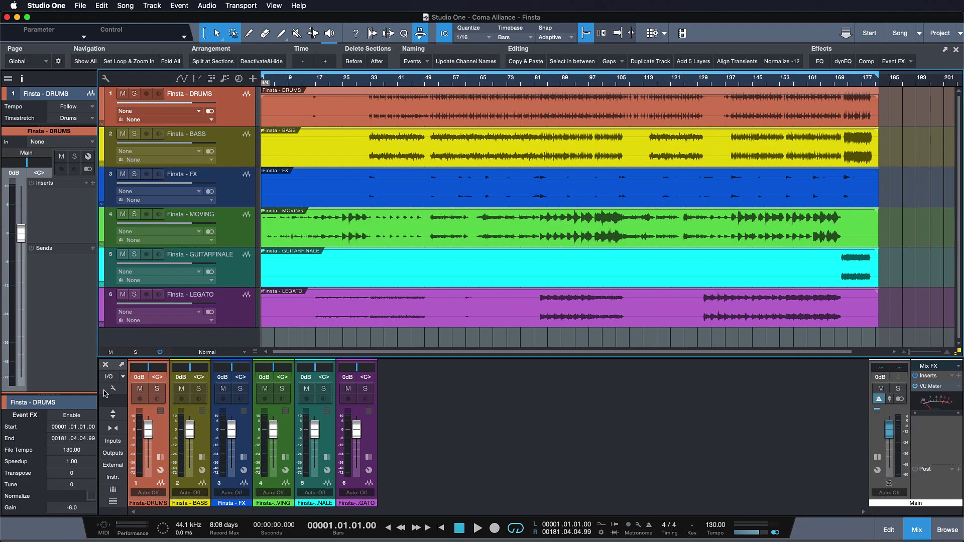
# - Play from bar 33 and raise the Finsta - DRUMS fader to +6.1 dB
pyautogui.click(370, 80)
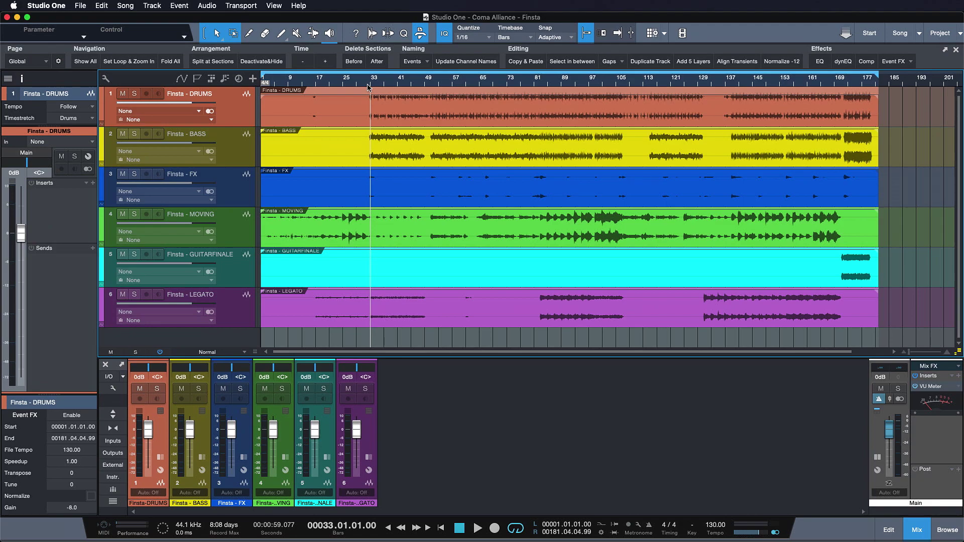
pyautogui.press('space')
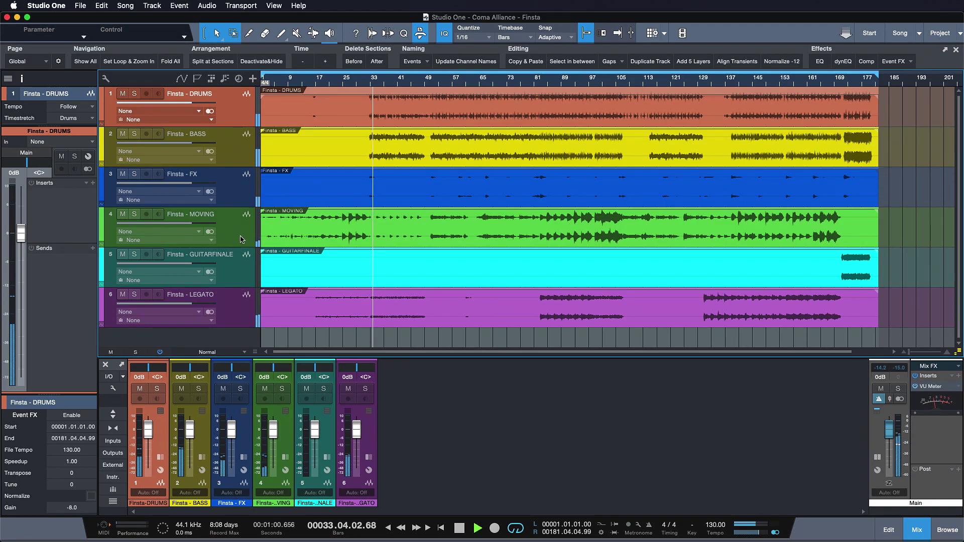
pyautogui.moveTo(149, 435); pyautogui.dragTo(151, 427)
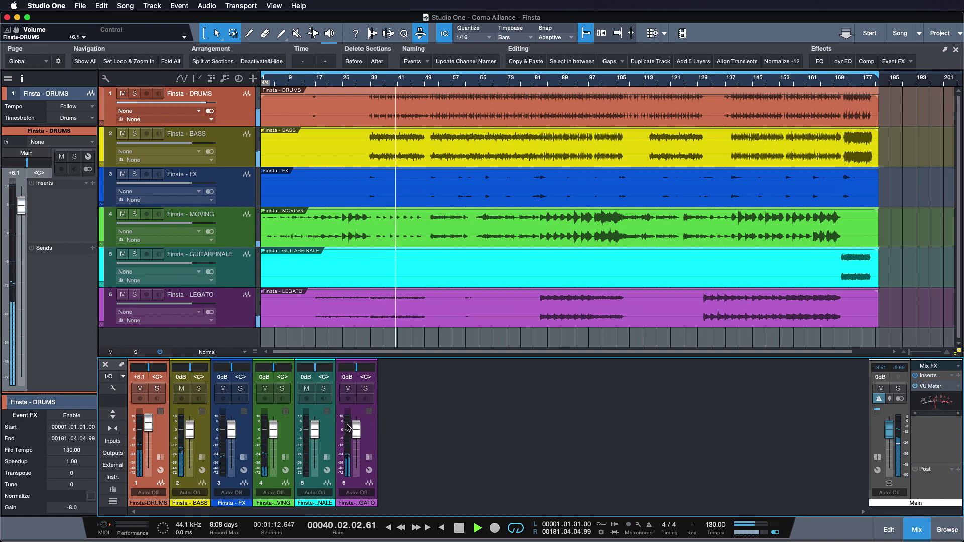
# - Solo the MOVING track, stop playback, and set the playback position to bar 43
pyautogui.click(285, 429)
pyautogui.press('s')
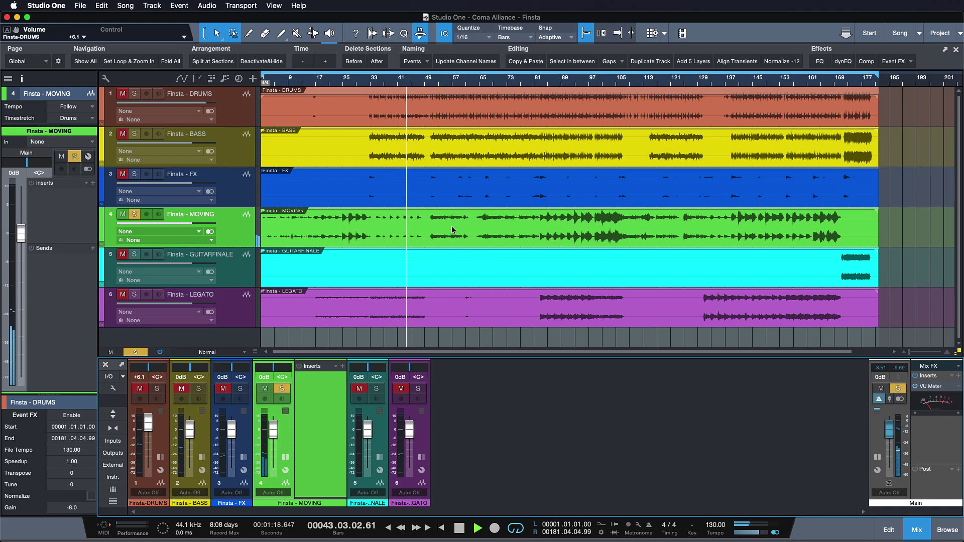
pyautogui.press('e')
pyautogui.press('e')
pyautogui.press('e')
pyautogui.press('space')
pyautogui.click(398, 81)
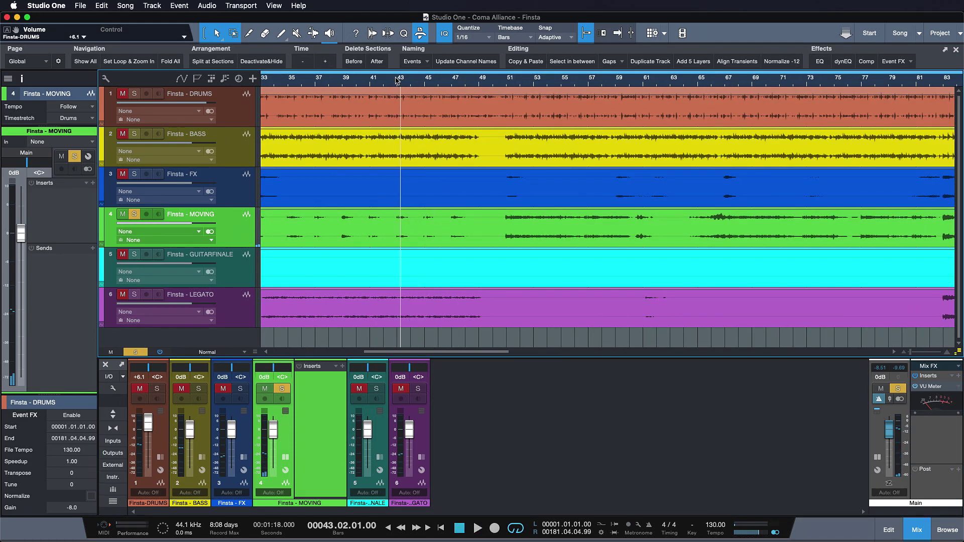
# - Insert bx_dynEQ V2 on MOVING and set its key frequency to 2500 Hz
pyautogui.click(343, 366)
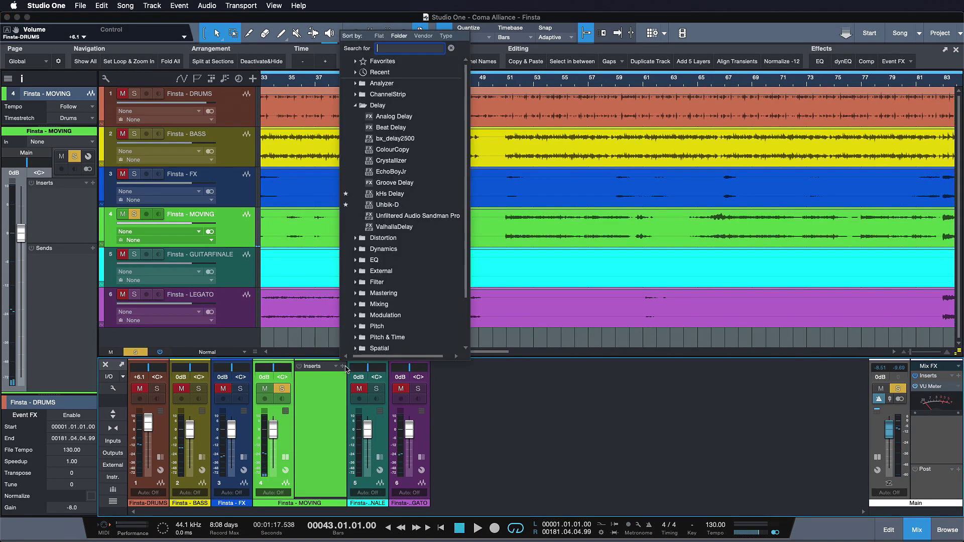
pyautogui.write('bx_dy')
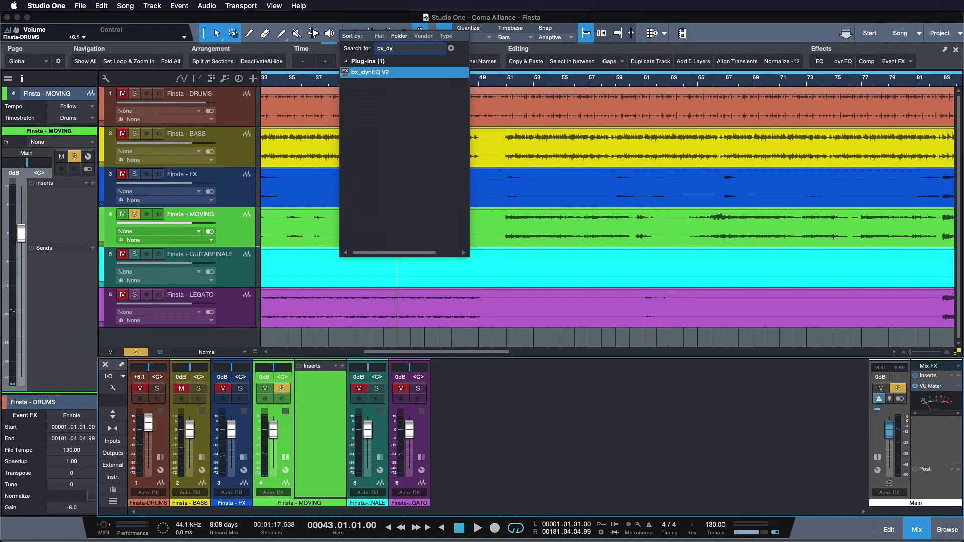
pyautogui.doubleClick(419, 75)
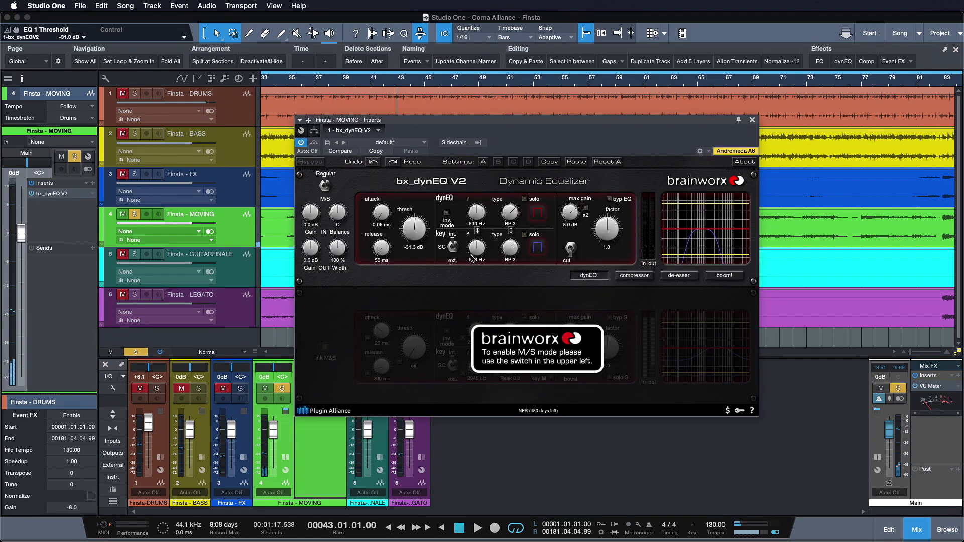
pyautogui.click(472, 259)
pyautogui.write('2500')
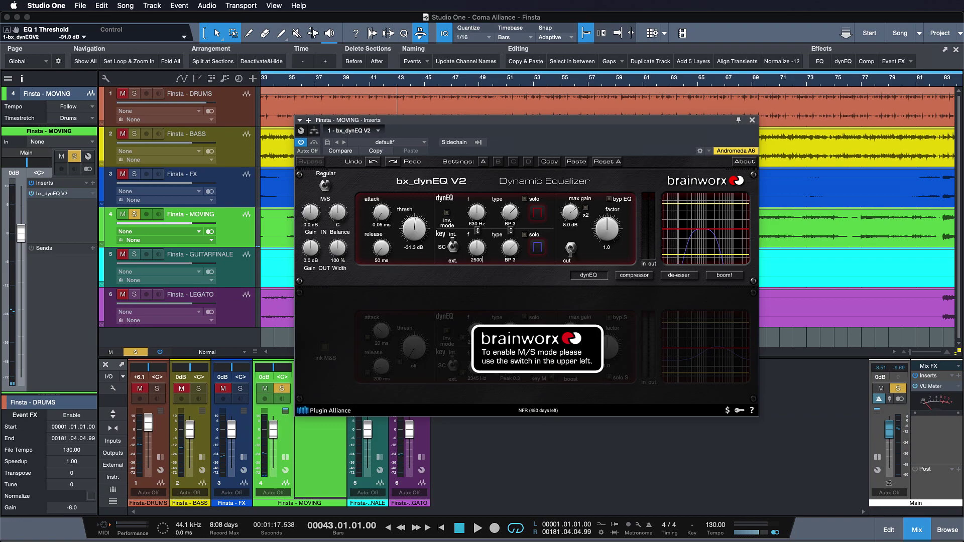
pyautogui.press('Return')
# - Lower the bx_dynEQ threshold to -43.6 dB while listening, then stop playback
pyautogui.press('space')
pyautogui.scroll(-6, 427, 226)
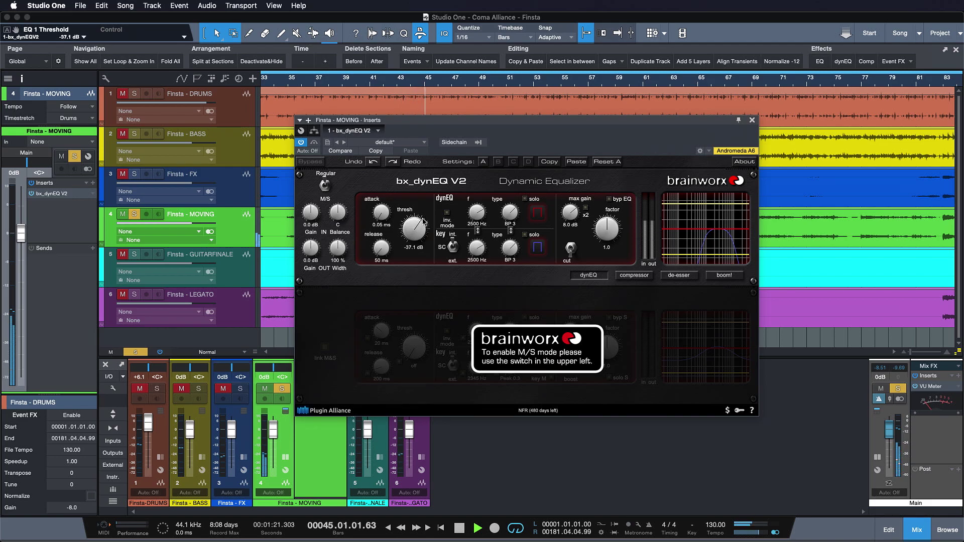
pyautogui.scroll(-5, 424, 217)
pyautogui.scroll(-1, 424, 215)
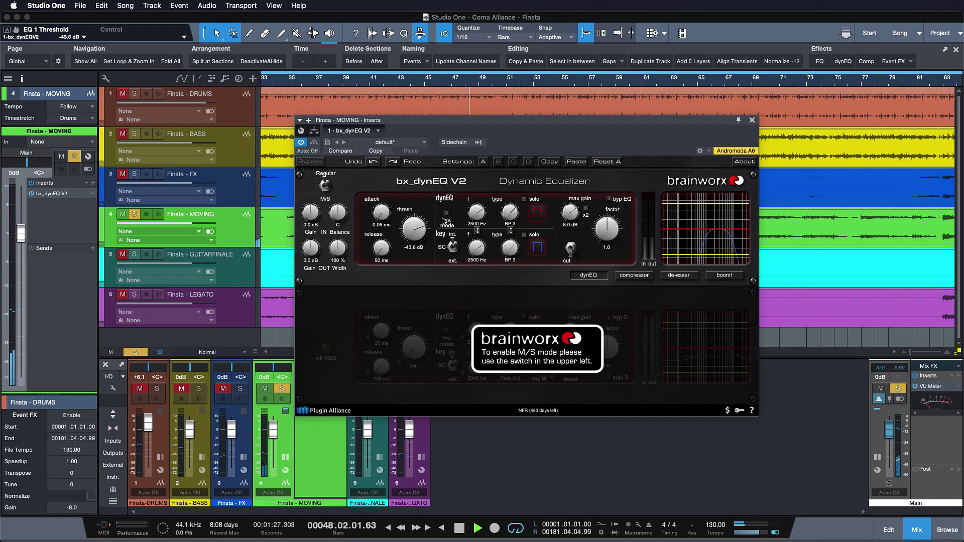
pyautogui.press('space')
# - Close the bx_dynEQ V2 window, zoom out to the whole song, and return to the mastering project
pyautogui.click(752, 121)
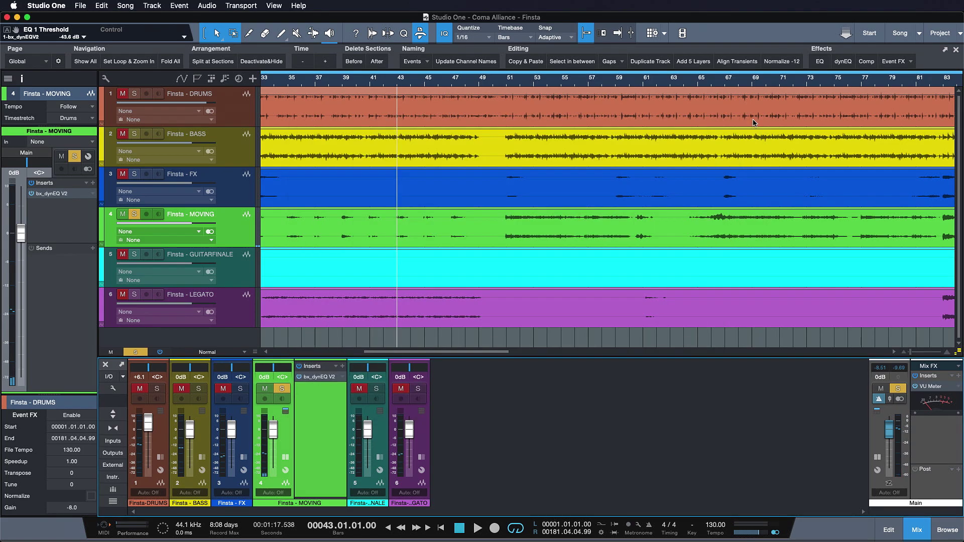
pyautogui.hotkey('shift', 'z')
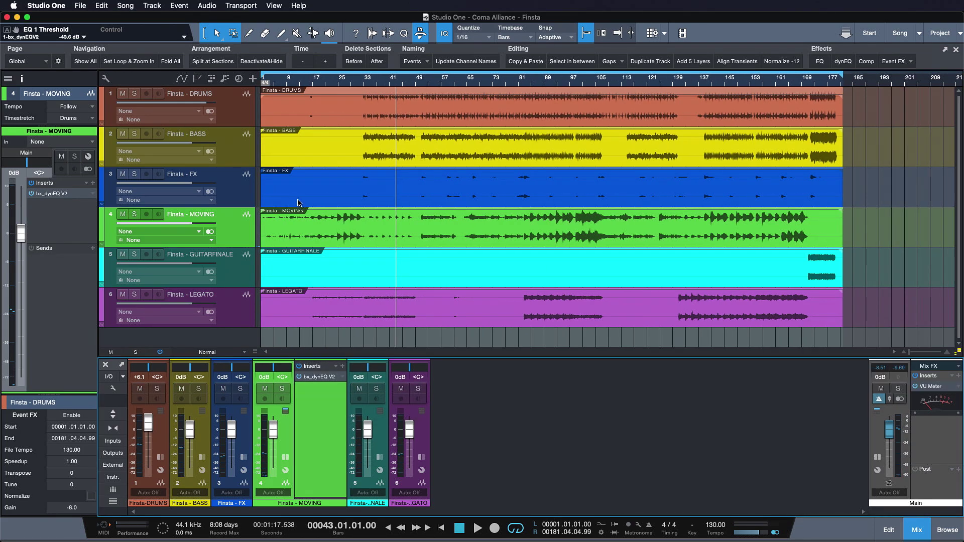
pyautogui.click(927, 33)
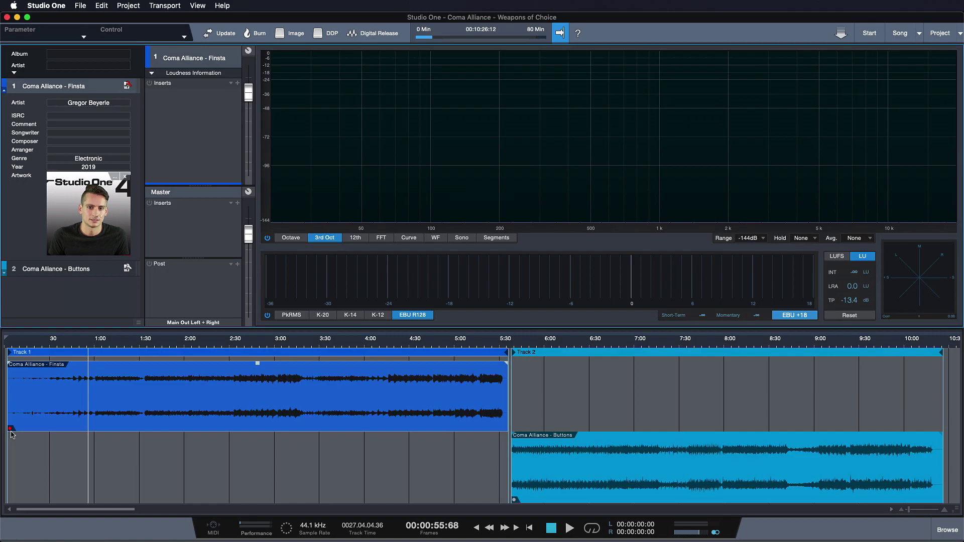
# - Update the mastering files, confirming the re-render of Coma Alliance - Finsta
pyautogui.click(219, 31)
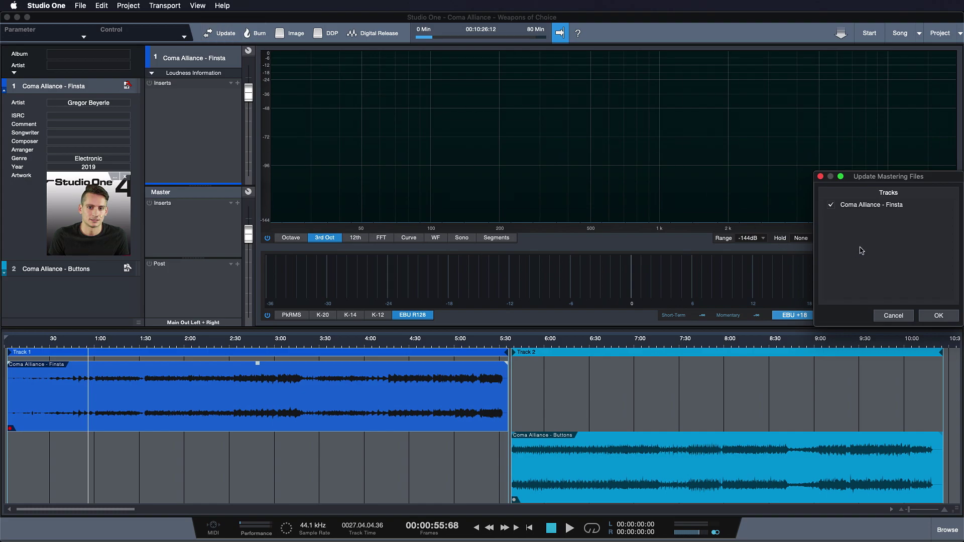
pyautogui.click(943, 315)
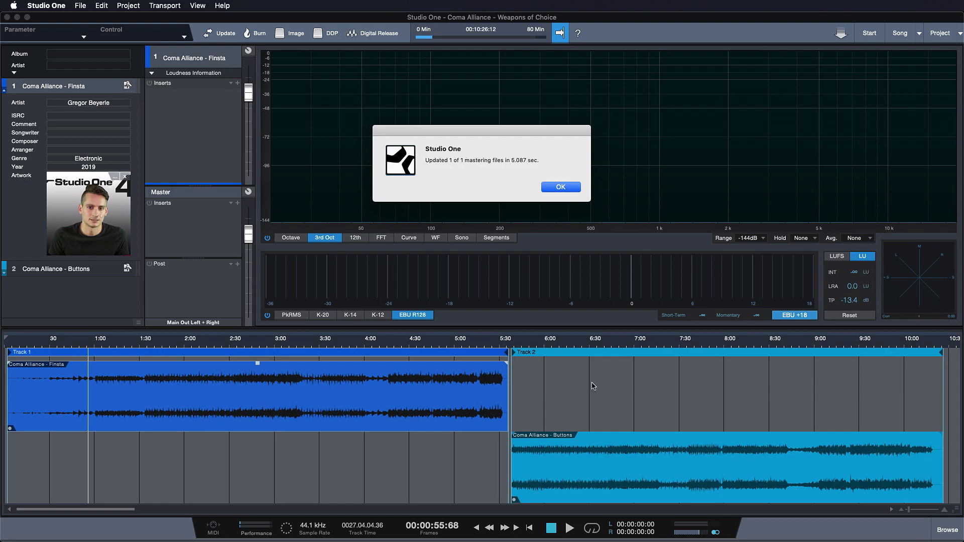
# - Dismiss the update notice, play the updated master from around 1:30, then around 1:00, stopping near 1:09
pyautogui.click(559, 188)
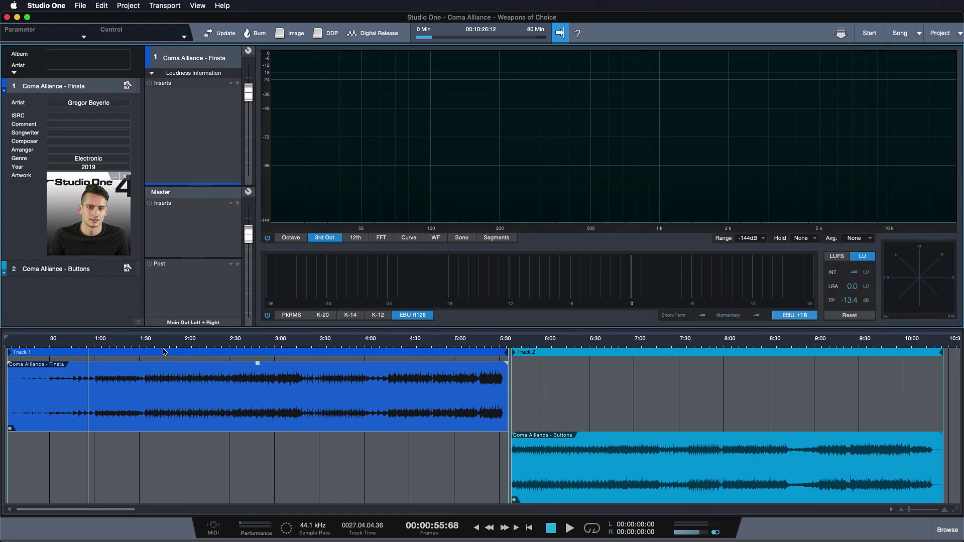
pyautogui.click(147, 343)
pyautogui.press('space')
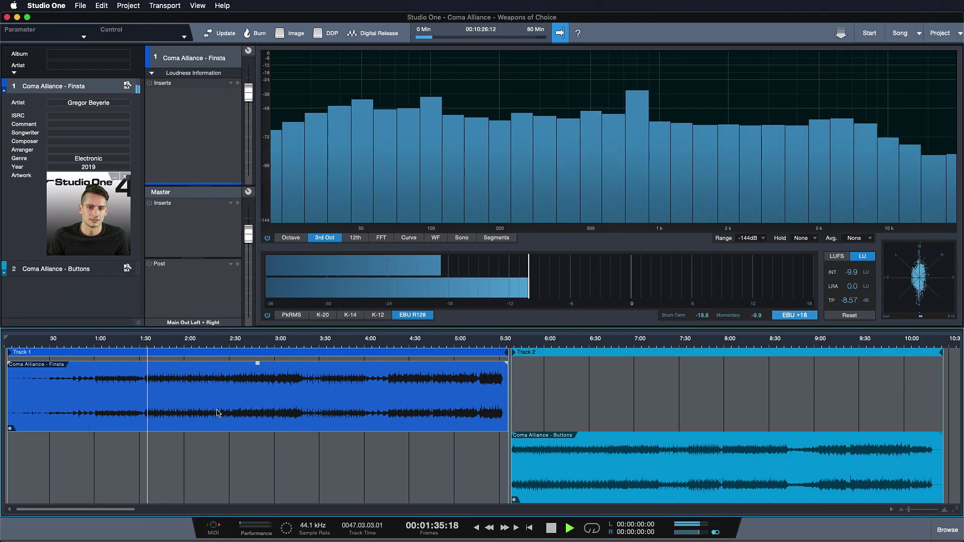
pyautogui.click(107, 343)
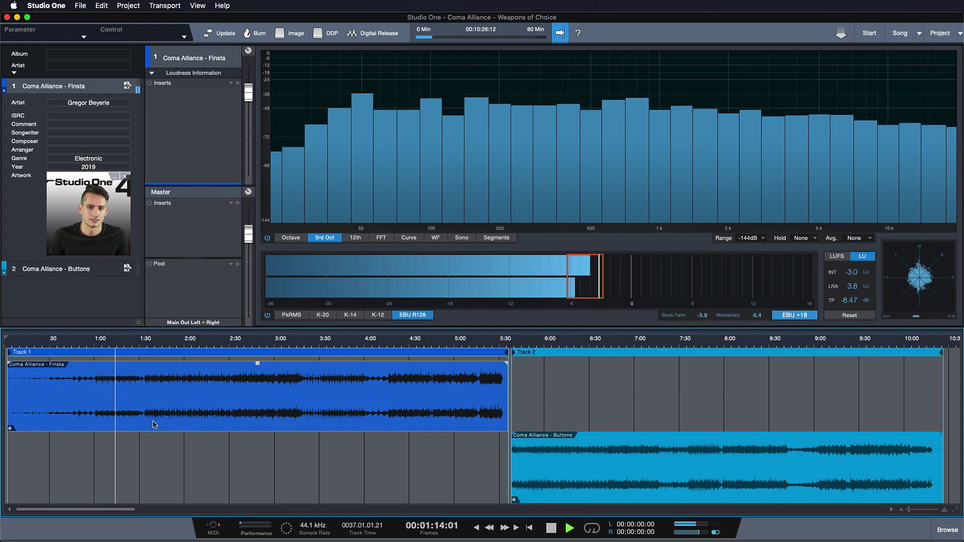
pyautogui.press('space')
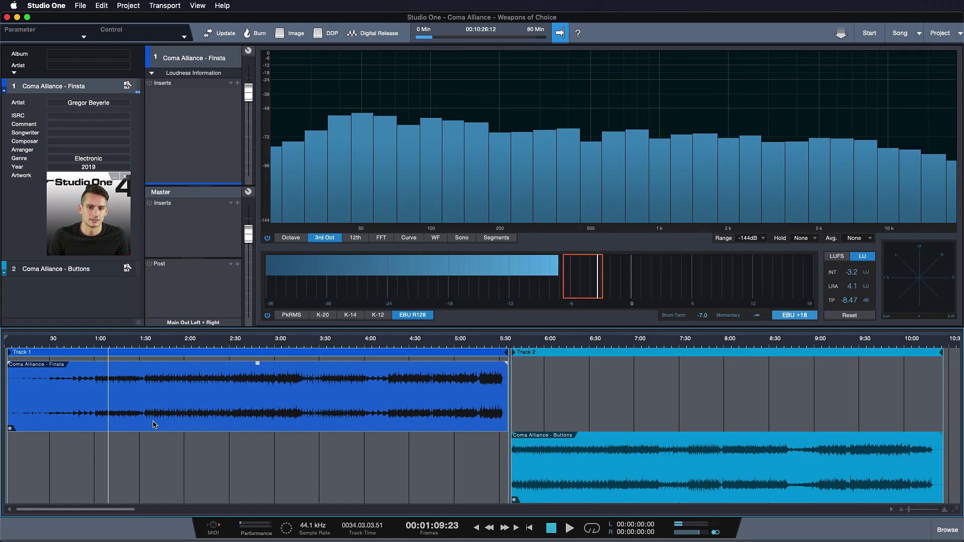